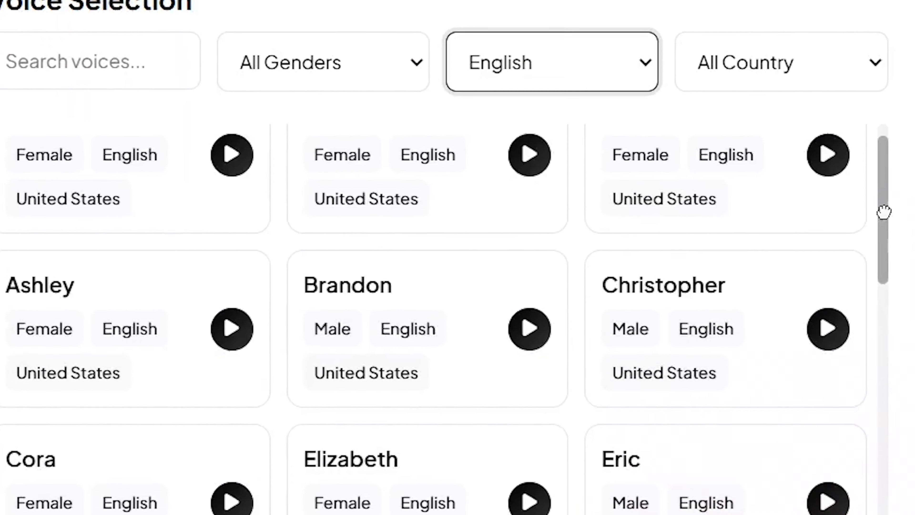
# Step: Browse the list of English voices in the voice selection and examine their genders and countries
pyautogui.scroll(-3, 731, 238)
pyautogui.scroll(-10, 458, 289)
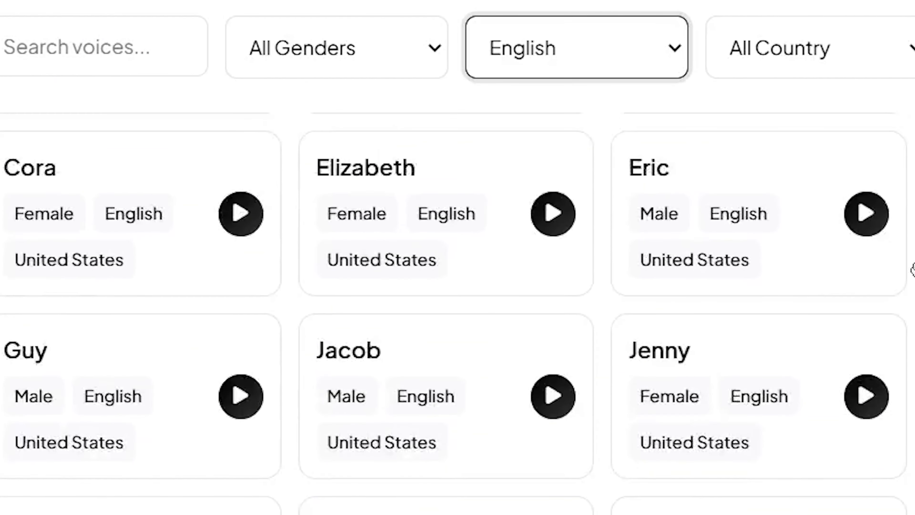
pyautogui.scroll(-10, 457, 310)
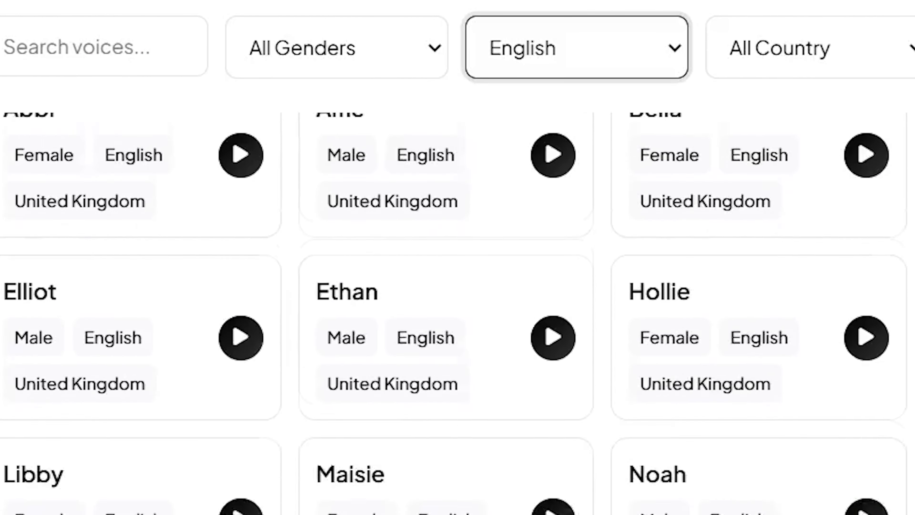
pyautogui.scroll(-10, 458, 309)
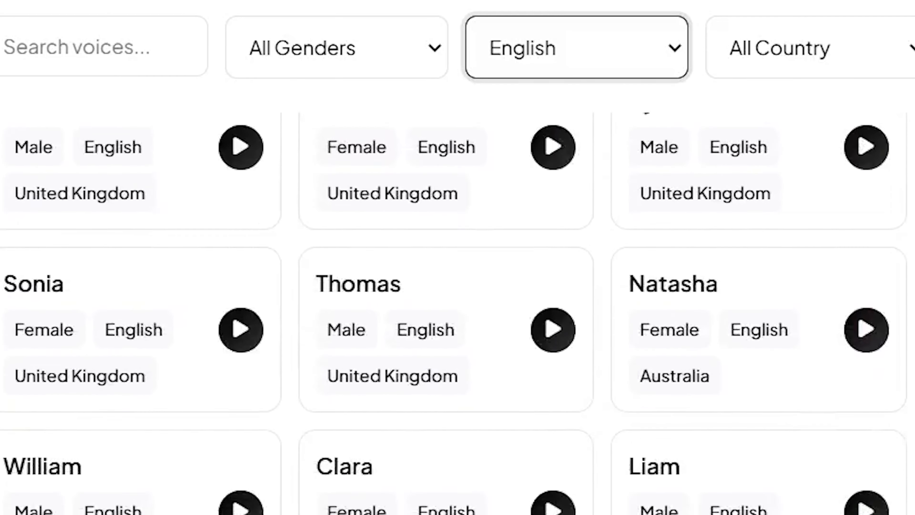
pyautogui.scroll(-6, 458, 310)
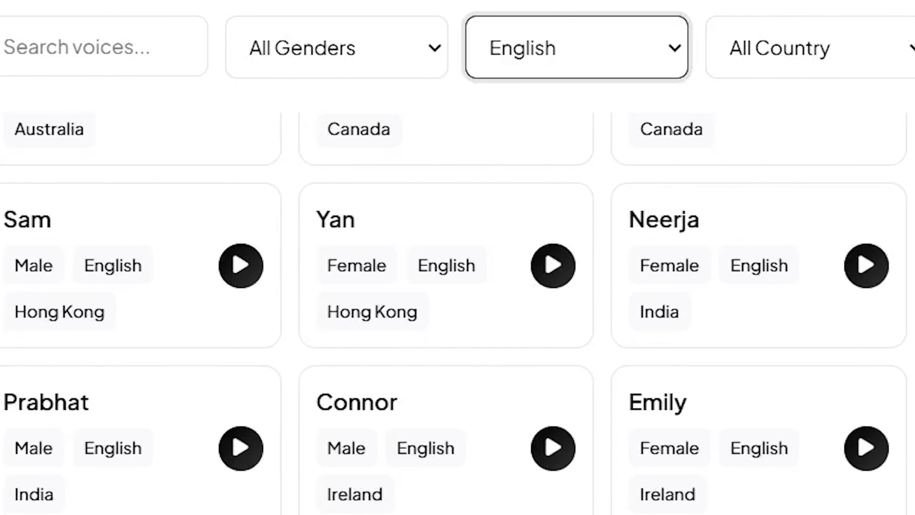
pyautogui.scroll(-8, 457, 310)
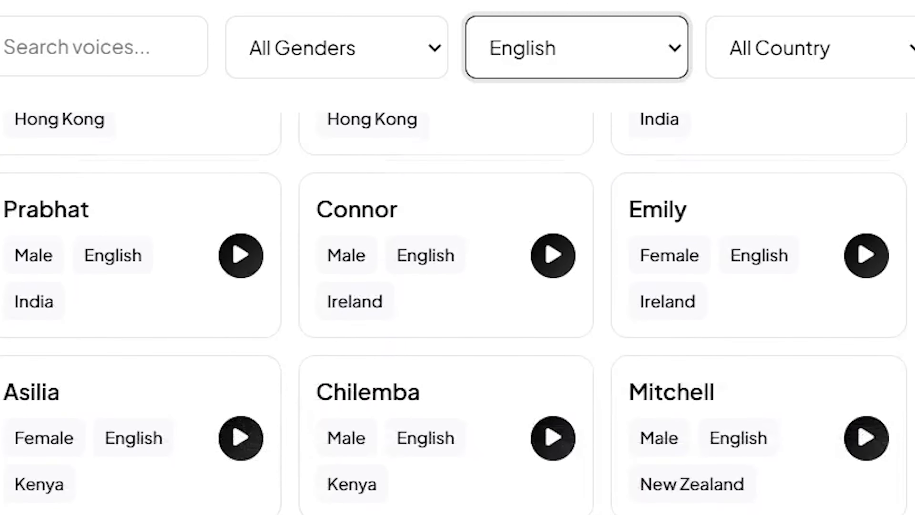
pyautogui.scroll(-8, 457, 310)
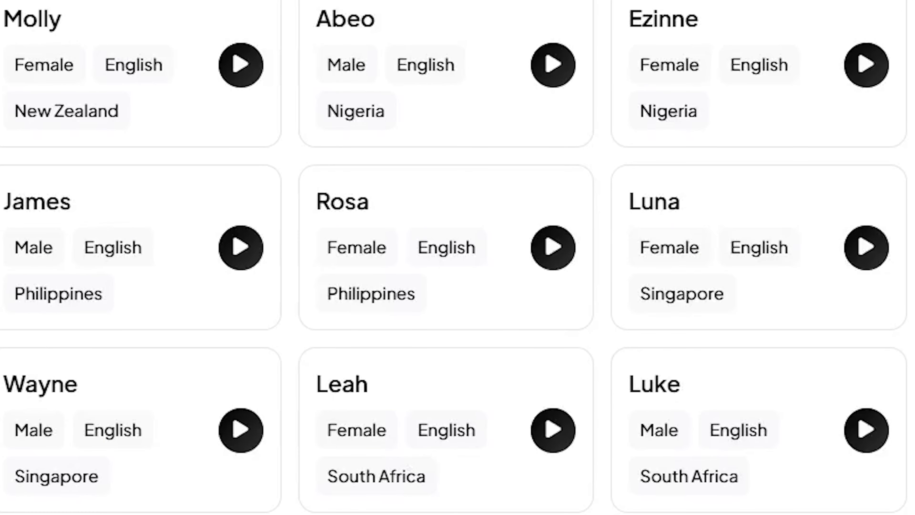
pyautogui.scroll(1, 458, 257)
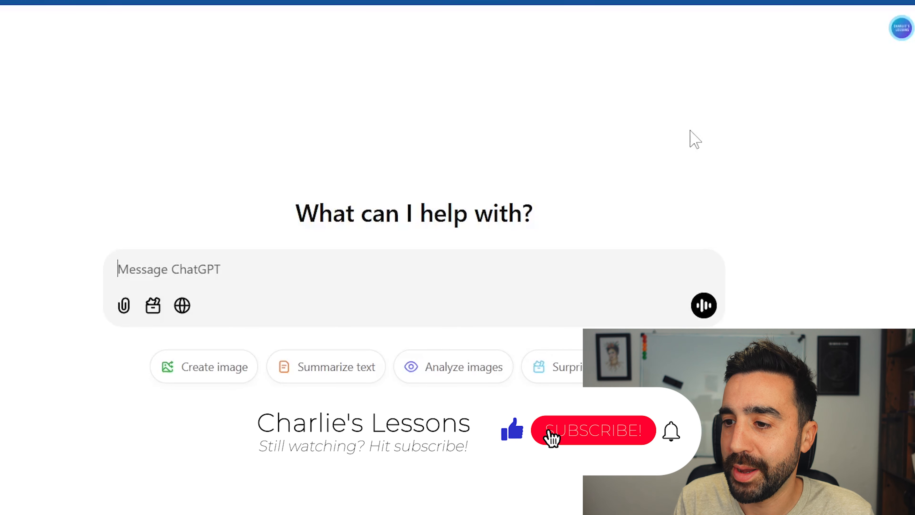
# Step: Switch to ChatGPT, request an A2-level text about farm animals, and copy all paragraphs of the resulting text
pyautogui.write('i want you to write a short text about farm animals for a group of english language students who are the CEFR level of A2. the text must be below 2000 characters.')
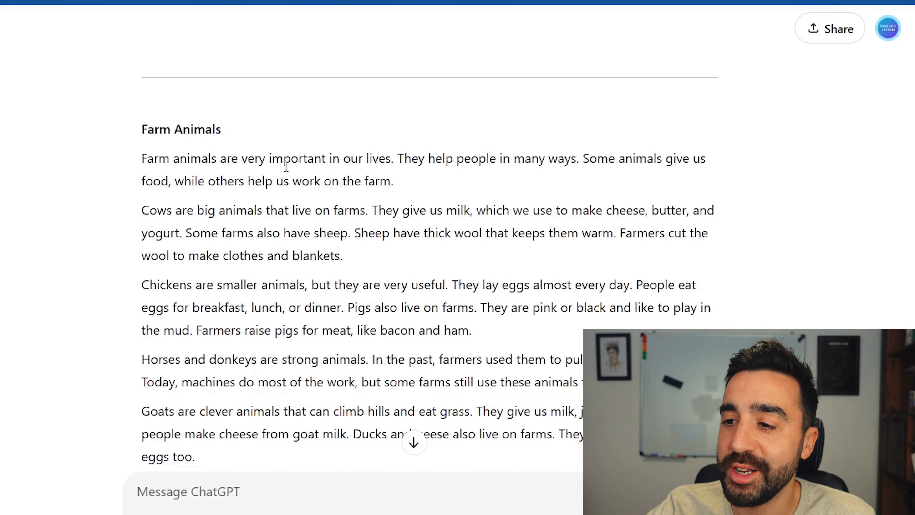
pyautogui.moveTo(142, 160); pyautogui.dragTo(735, 256)
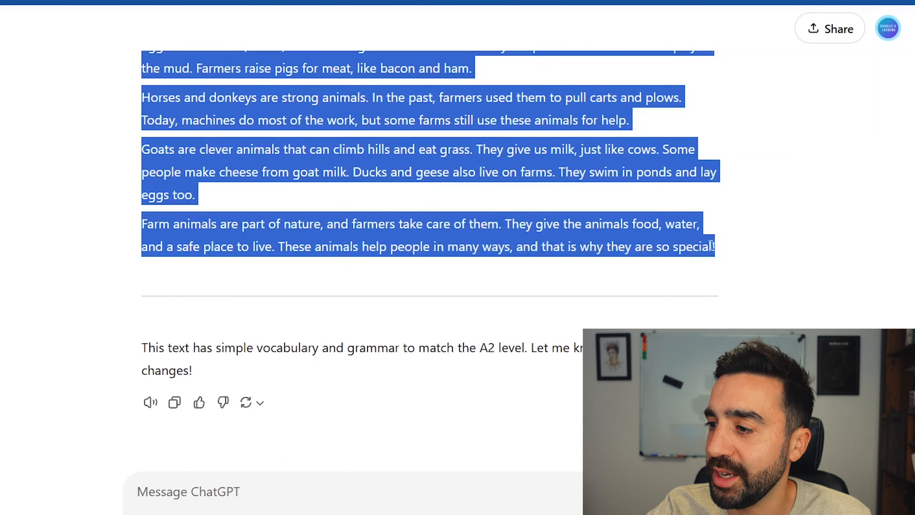
pyautogui.rightClick(670, 242)
pyautogui.click(645, 263)
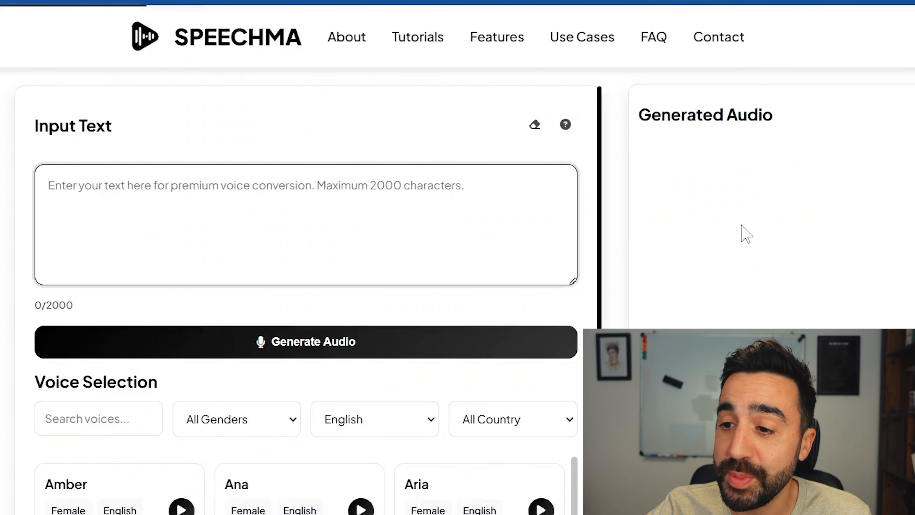
# Step: Switch to Speechma and paste the copied farm animals text as the input text
pyautogui.click(351, 205)
pyautogui.rightClick(352, 205)
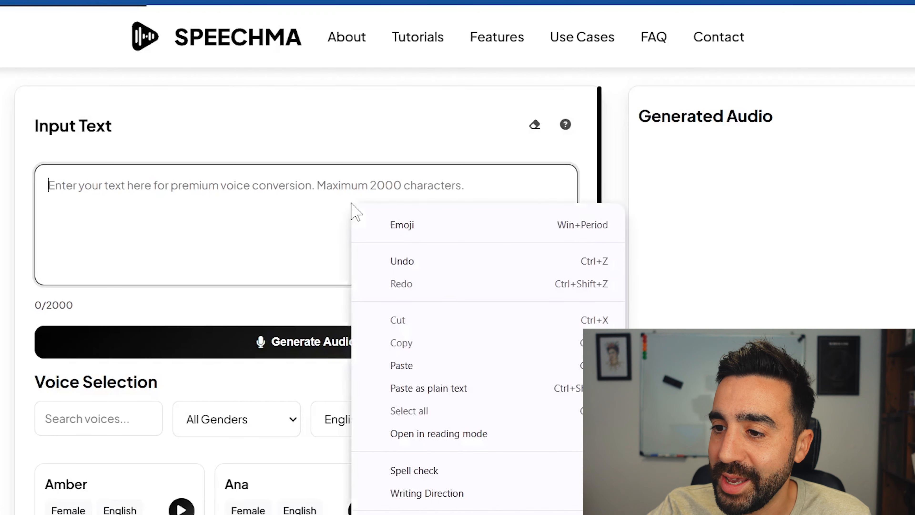
pyautogui.click(436, 363)
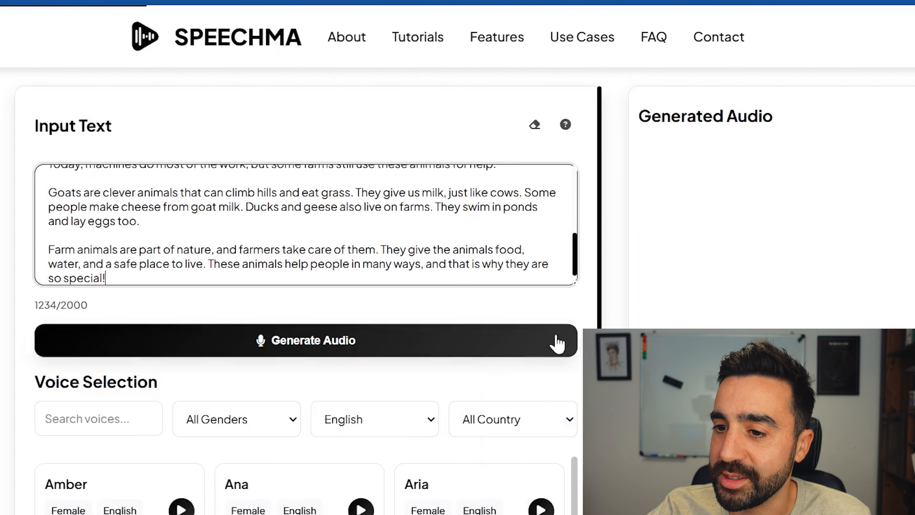
# Step: Select the Kenyan English male voice Chilemba and generate audio from the farm animals text
pyautogui.scroll(-2, 576, 455)
pyautogui.scroll(-2, 576, 454)
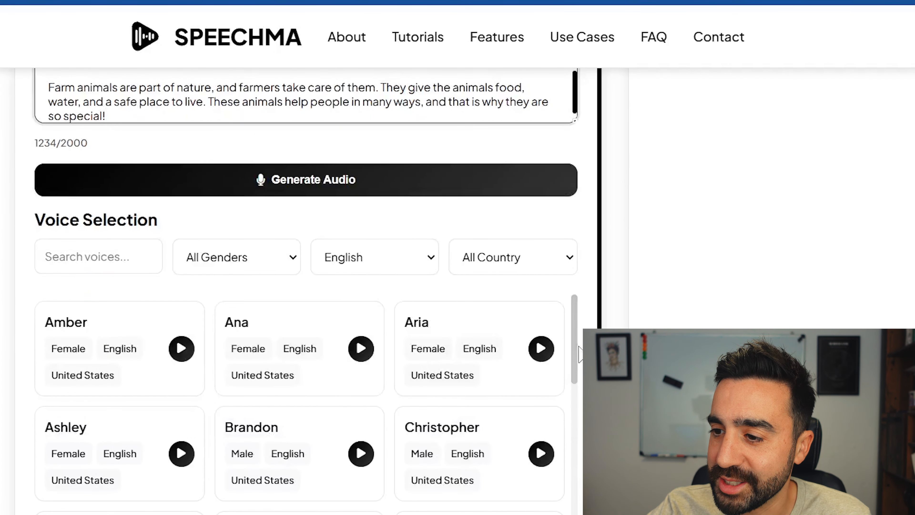
pyautogui.scroll(-15, 573, 396)
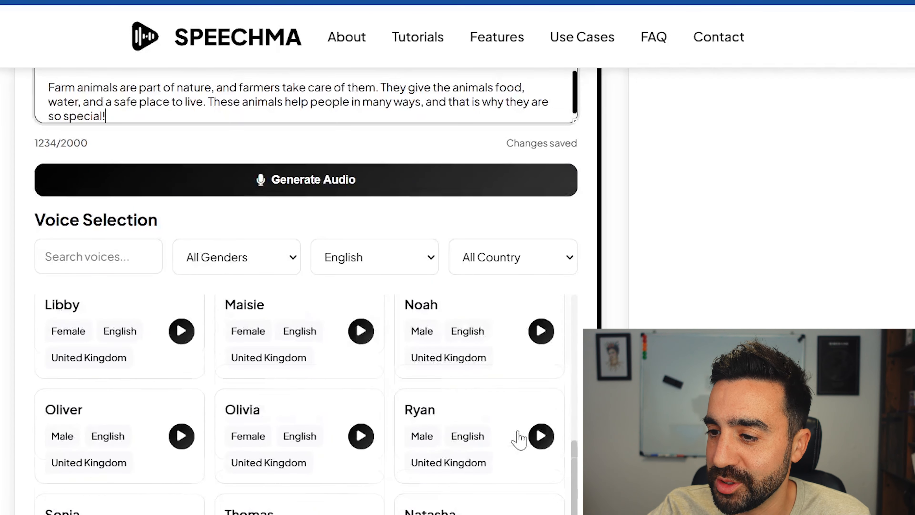
pyautogui.scroll(-4, 519, 439)
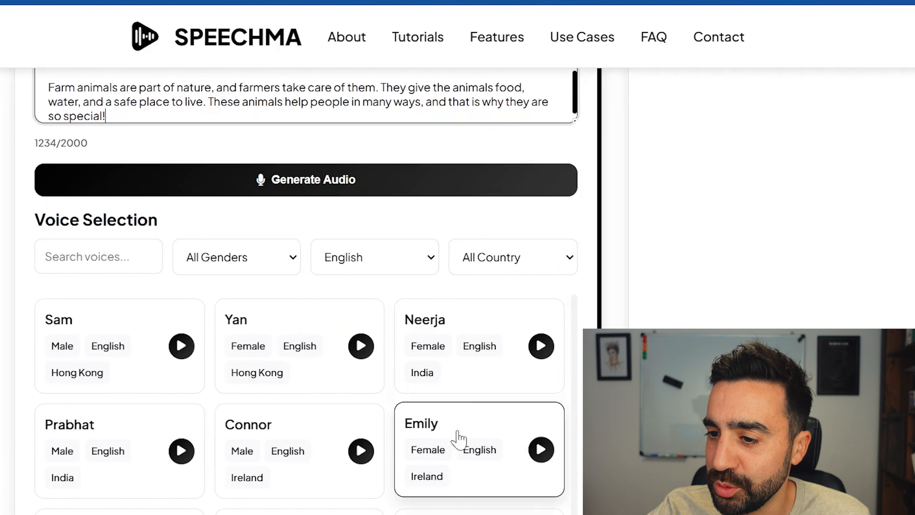
pyautogui.click(315, 504)
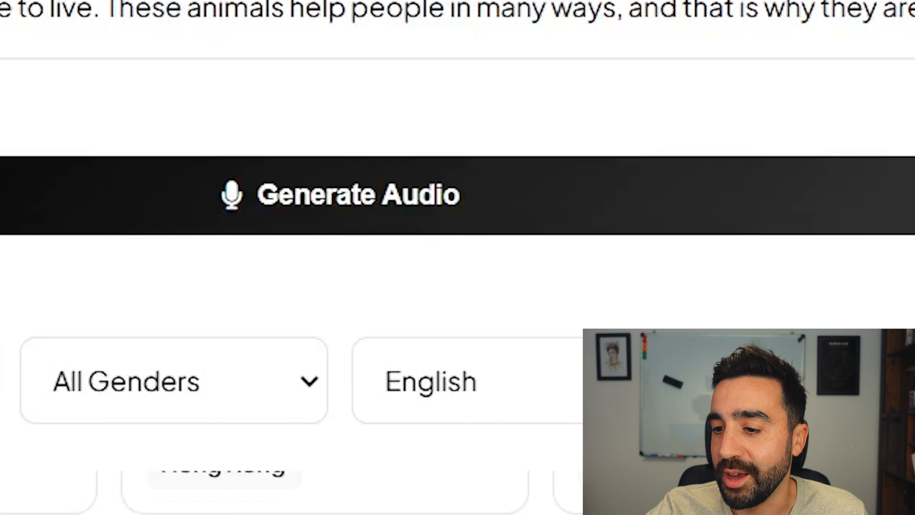
pyautogui.click(507, 190)
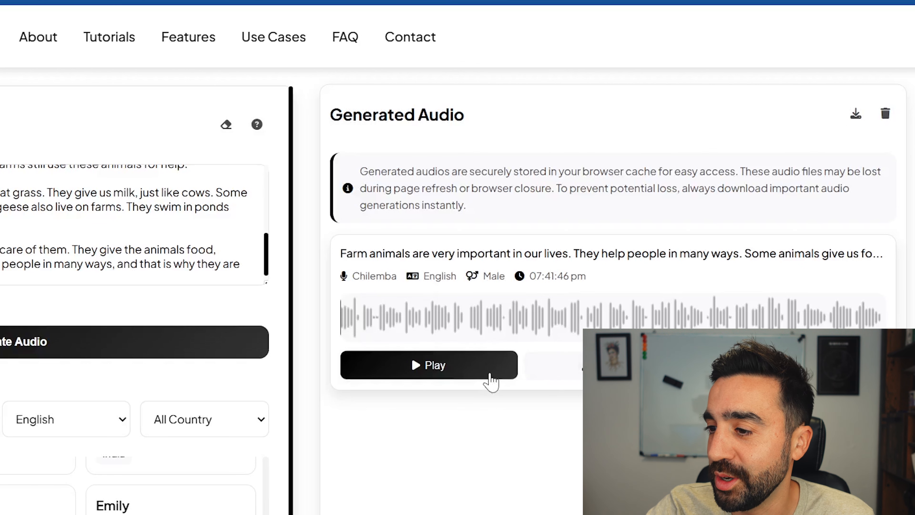
# Step: Play the generated Chilemba audio of the farm animals text and look over the other English voices
pyautogui.click(464, 371)
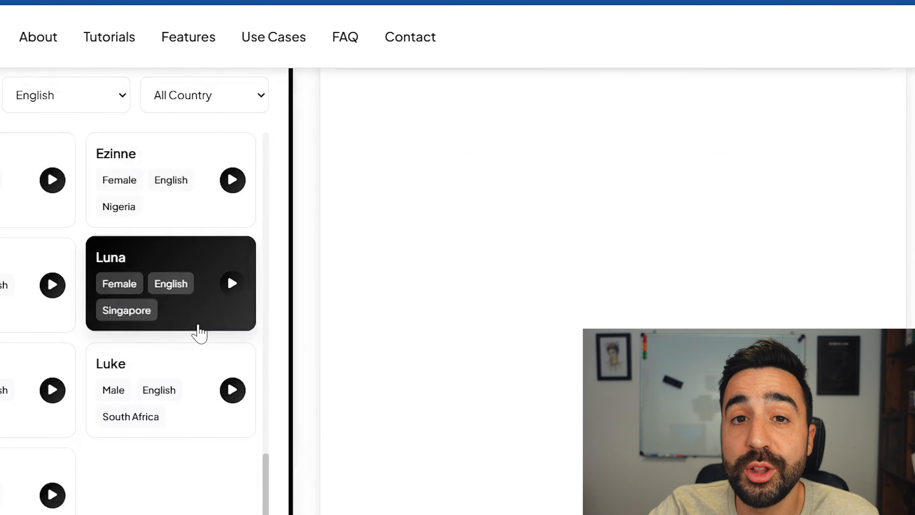
pyautogui.scroll(5, 198, 414)
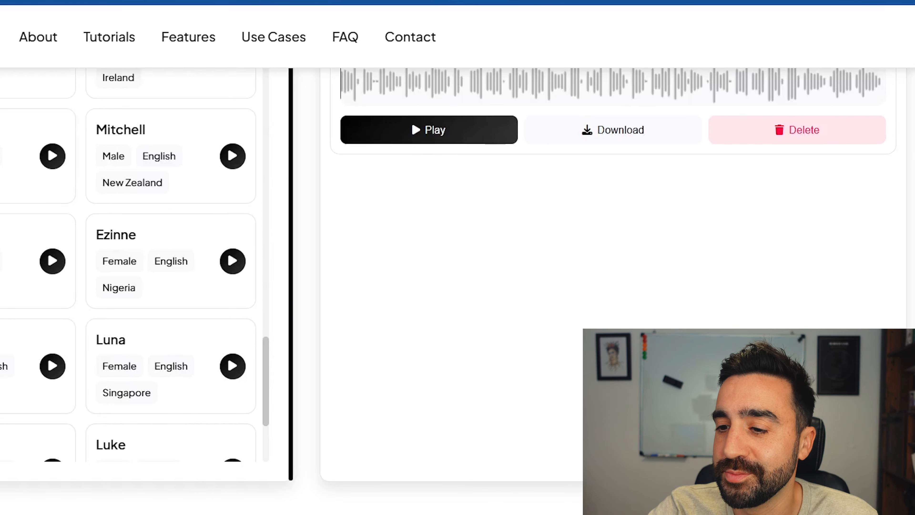
pyautogui.click(404, 369)
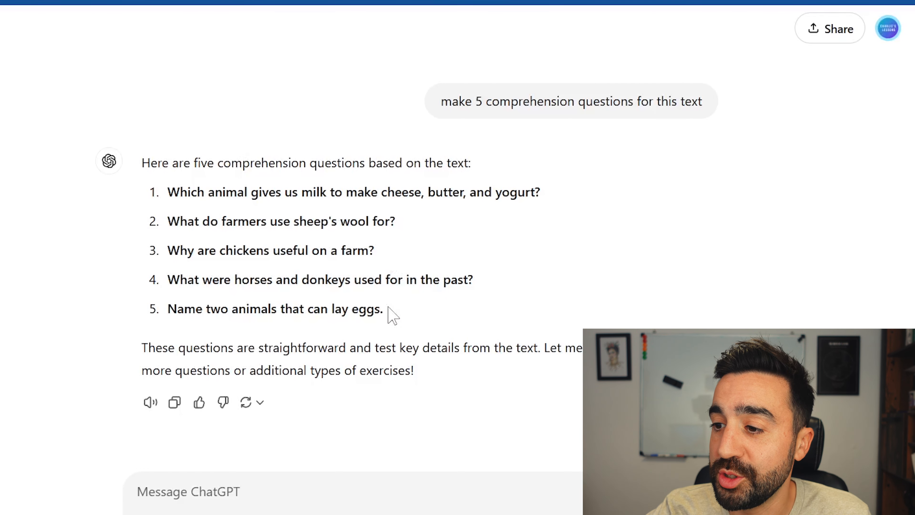
# Step: Copy the five comprehension questions about farm animals from ChatGPT into a Google Docs document
pyautogui.moveTo(384, 309); pyautogui.dragTo(172, 190)
pyautogui.rightClick(186, 194)
pyautogui.click(216, 208)
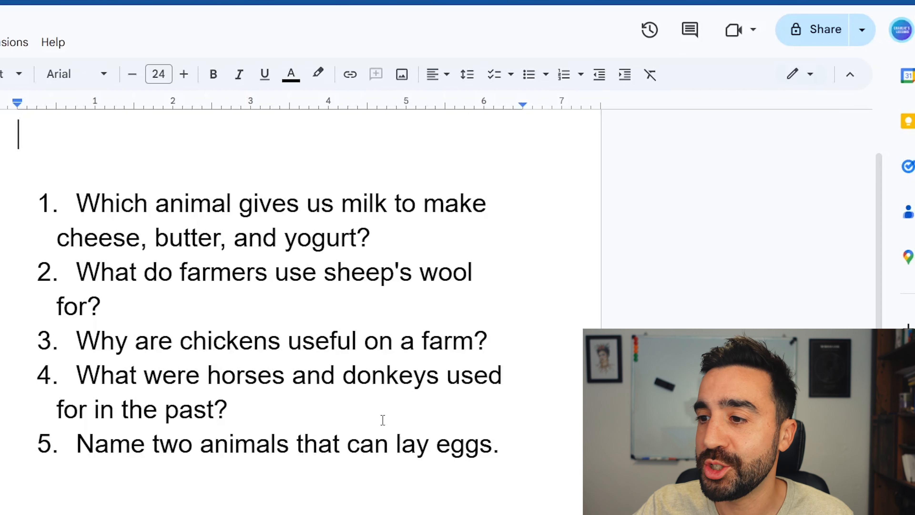
pyautogui.scroll(2, 383, 419)
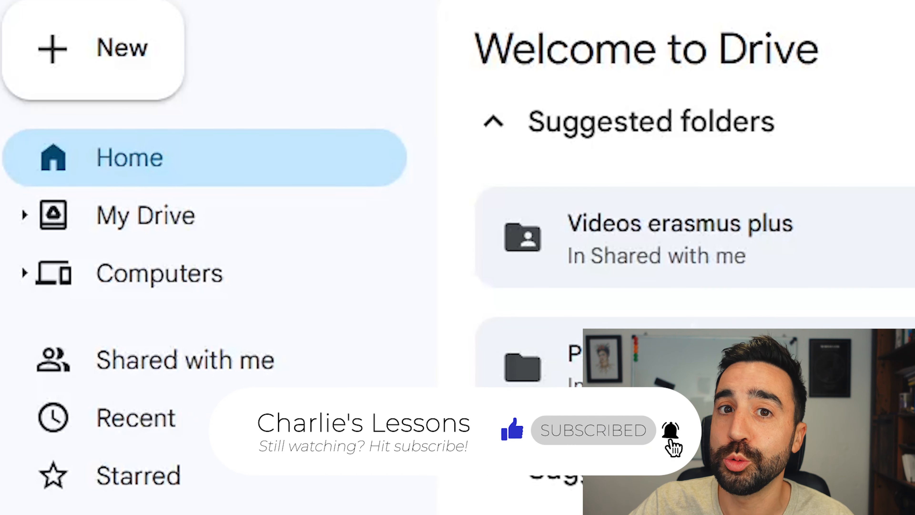
# Step: Switch to Google Drive, find the speechma_audio_Chilemba file, and copy its sharing link
pyautogui.click(271, 273)
pyautogui.click(272, 230)
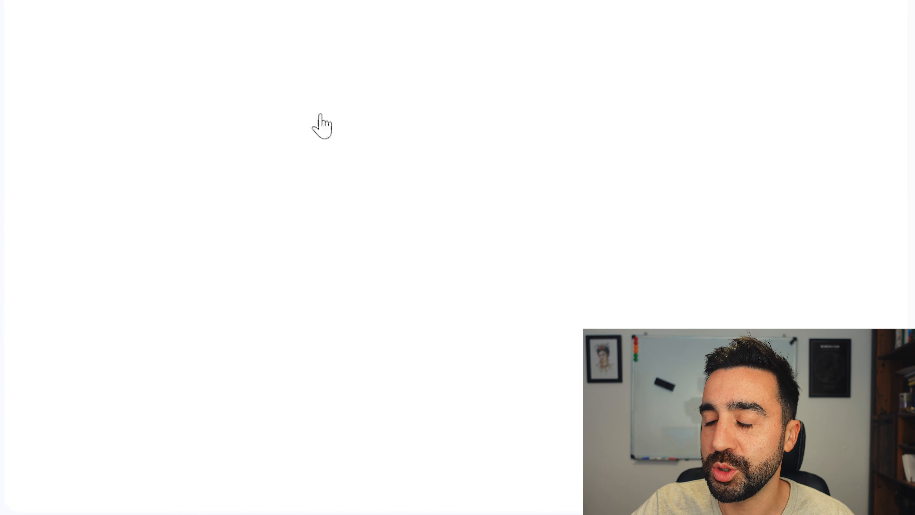
pyautogui.scroll(-15, 446, 252)
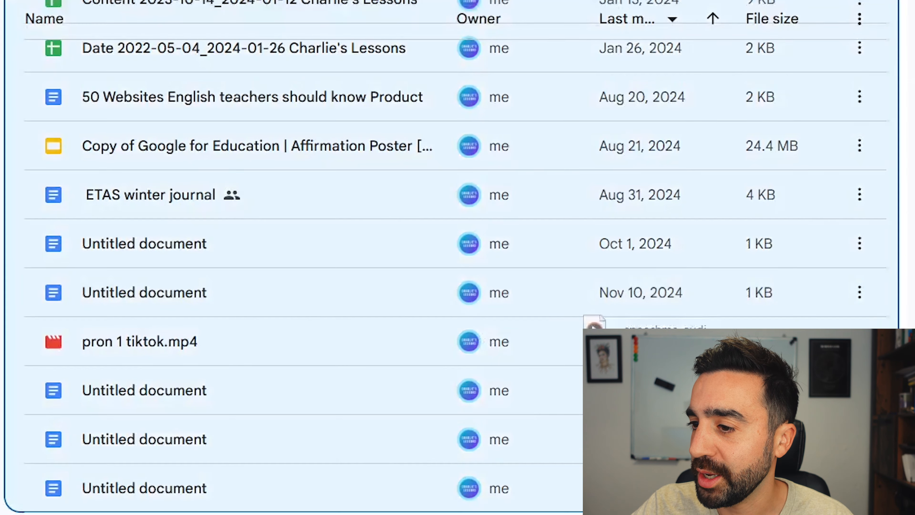
pyautogui.moveTo(524, 511); pyautogui.dragTo(525, 438)
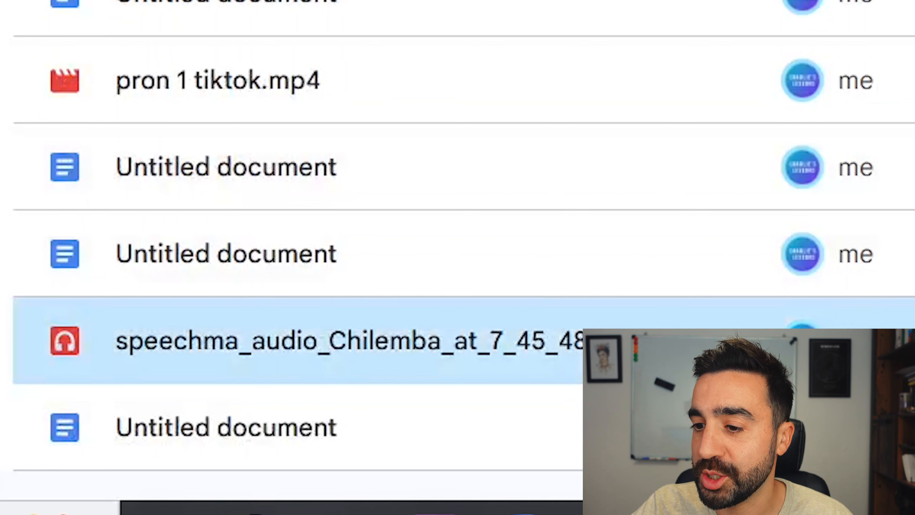
pyautogui.rightClick(585, 321)
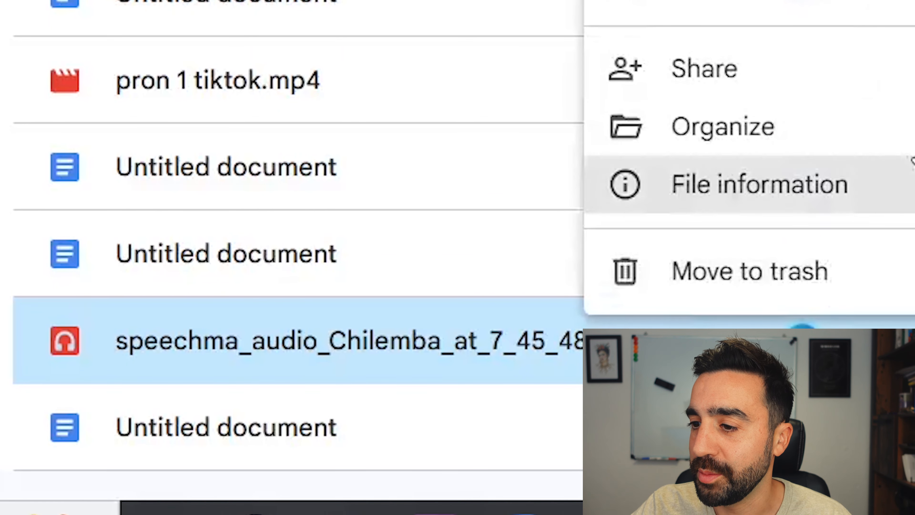
pyautogui.moveTo(702, 68)
pyautogui.click(490, 341)
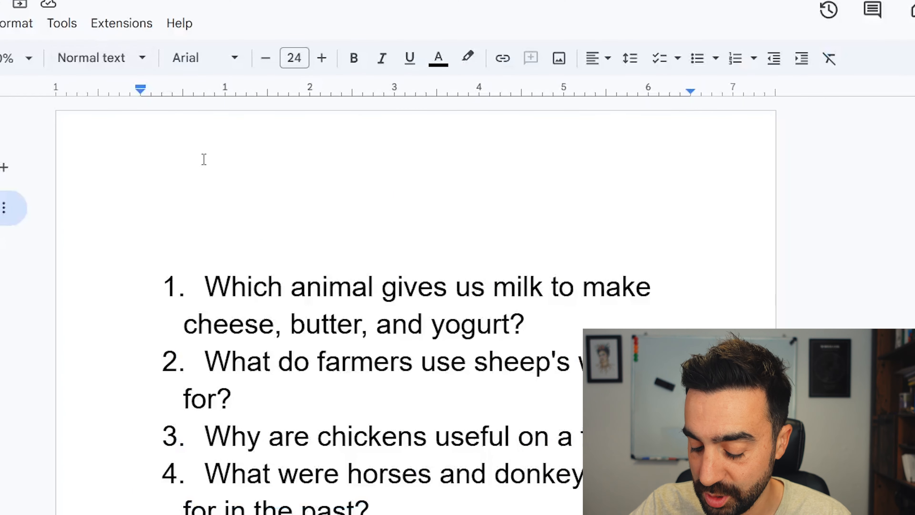
# Step: Insert the audio file's link above the questions in the Google Docs document as a file chip and view its preview
pyautogui.hotkey('ctrl', 'v')
pyautogui.click(685, 285)
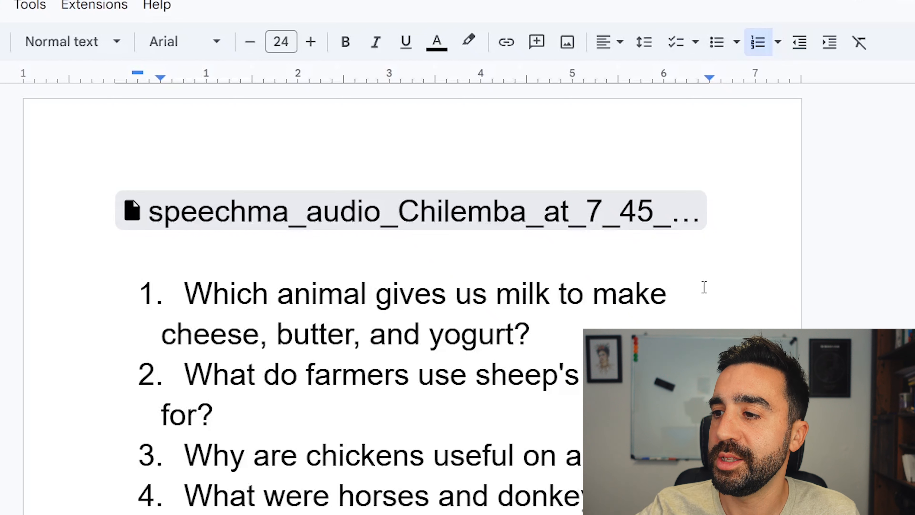
pyautogui.moveTo(589, 228)
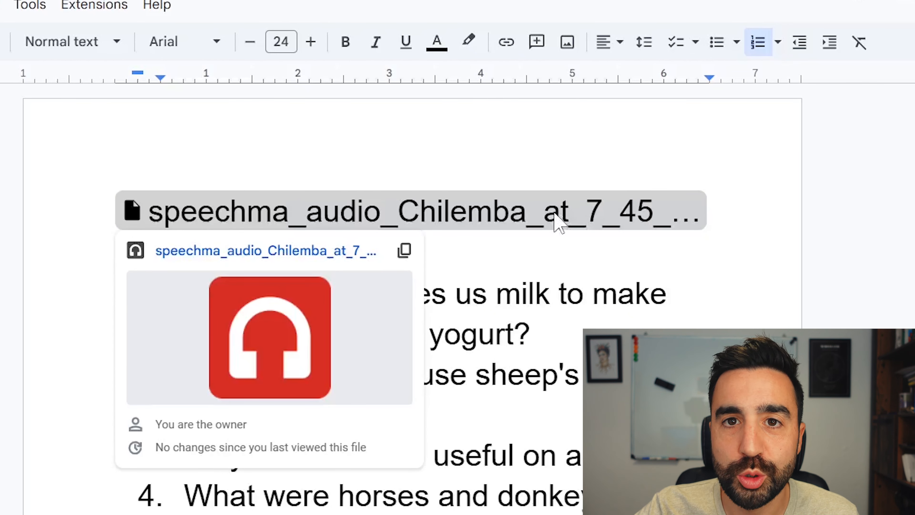
pyautogui.click(400, 231)
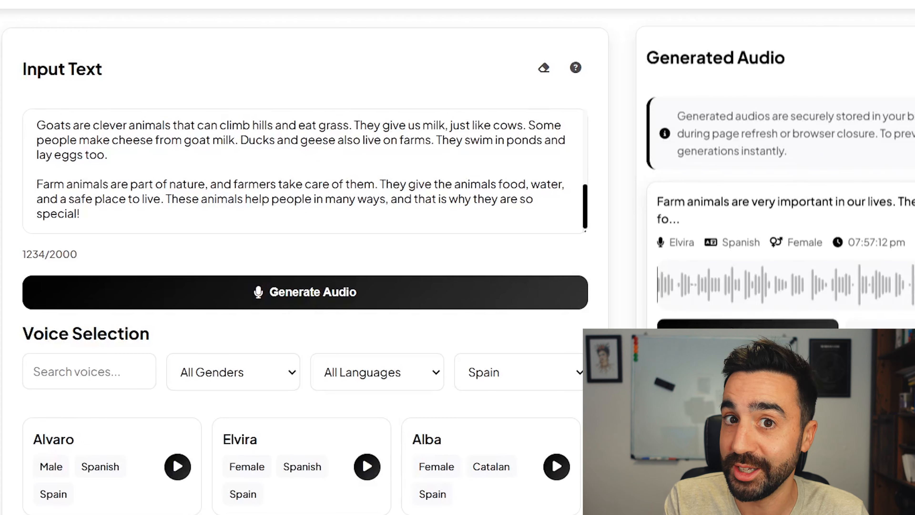
# Step: Switch to Speechma and play the farm animals audio generated with the Spanish voice Elvira
pyautogui.click(765, 340)
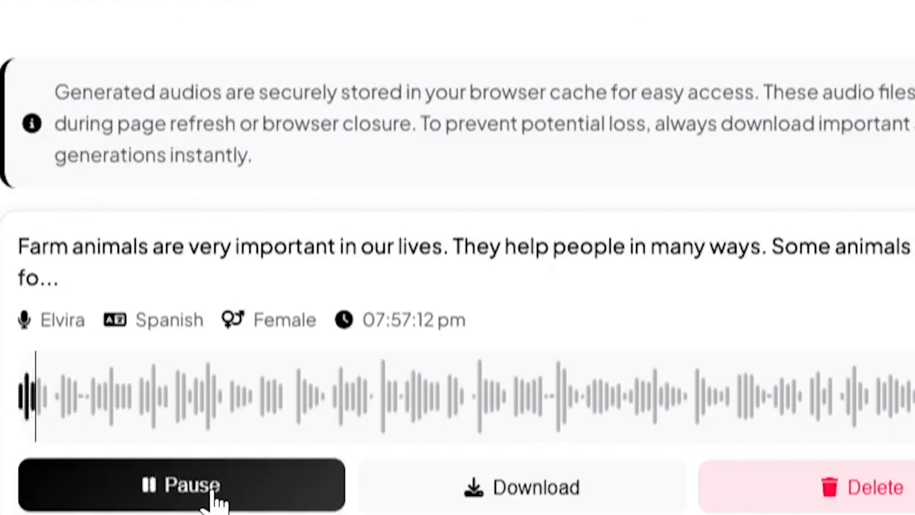